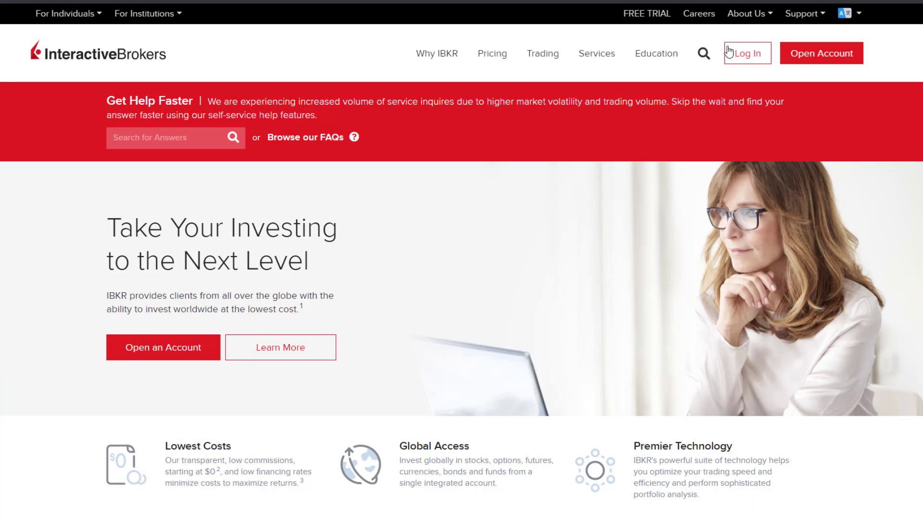
Step: Go to the Trading > Platforms page to reach the TWS software section
left_click(753, 56)
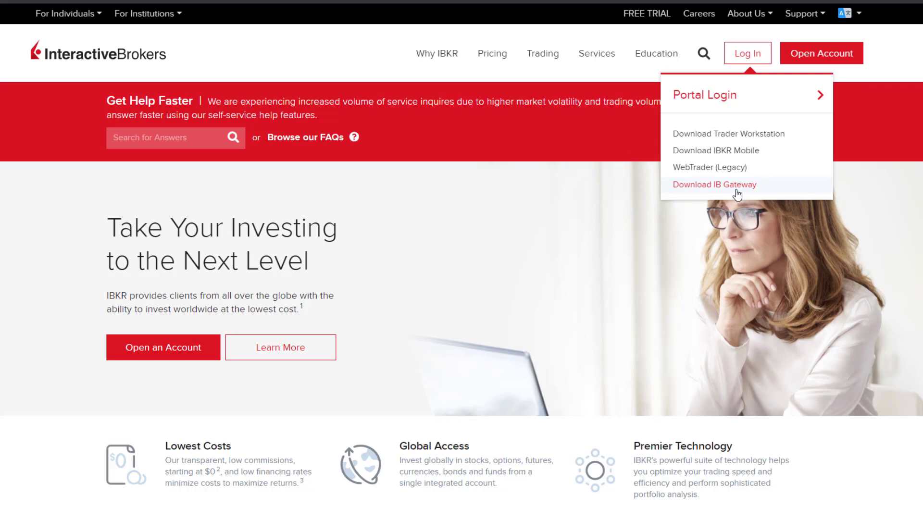
mouse_move(556, 55)
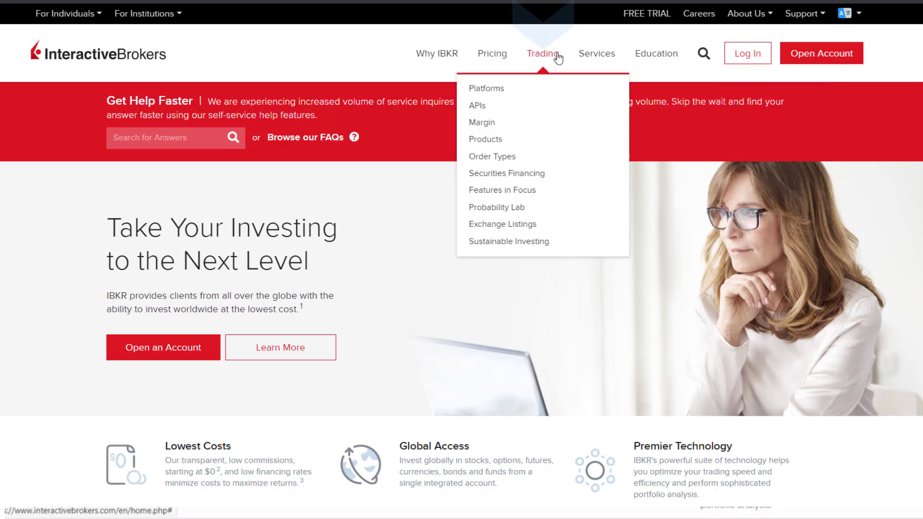
left_click(553, 92)
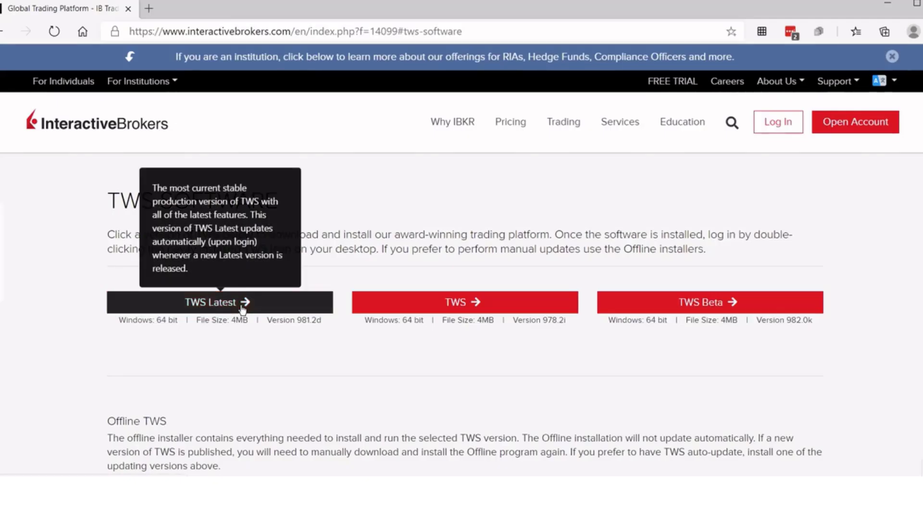
Step: Open the TWS Latest for Windows page and expand the other operating systems download links
left_click(242, 310)
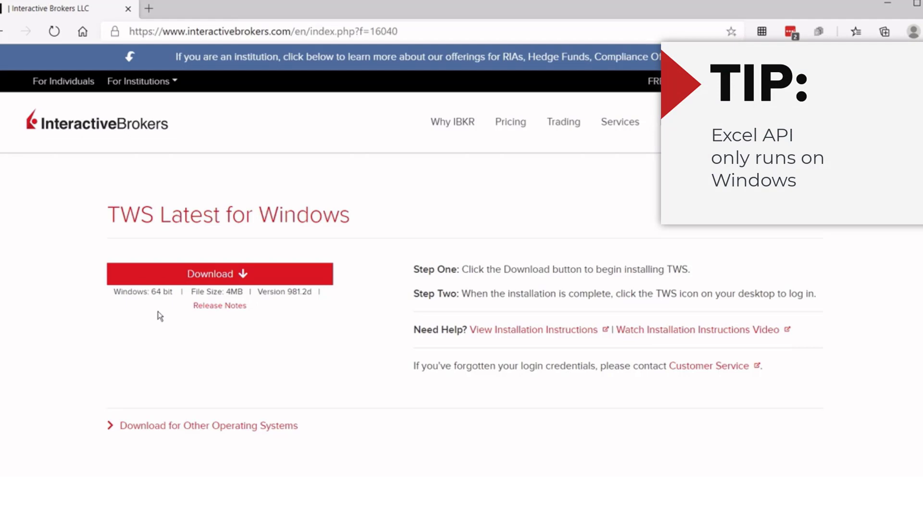
key("alt+Left")
left_click(243, 307)
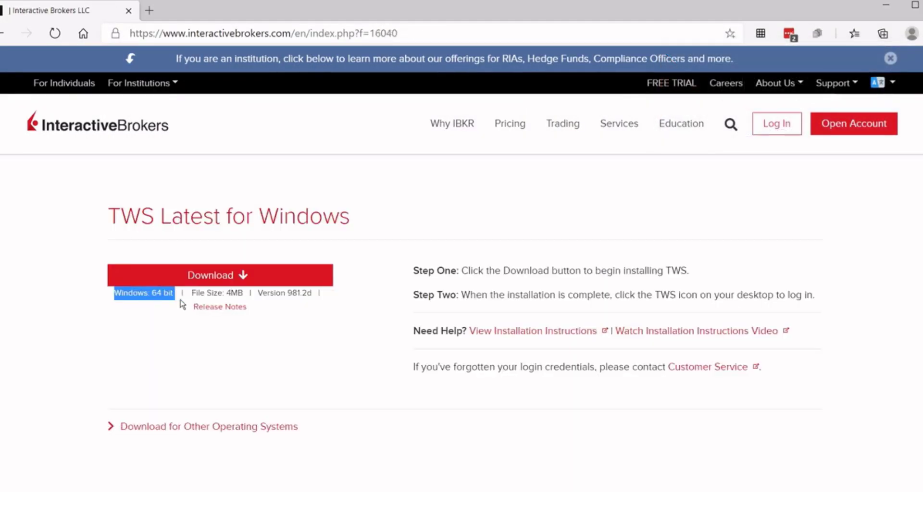
scroll(171, 340, "down", 4)
left_click(164, 238)
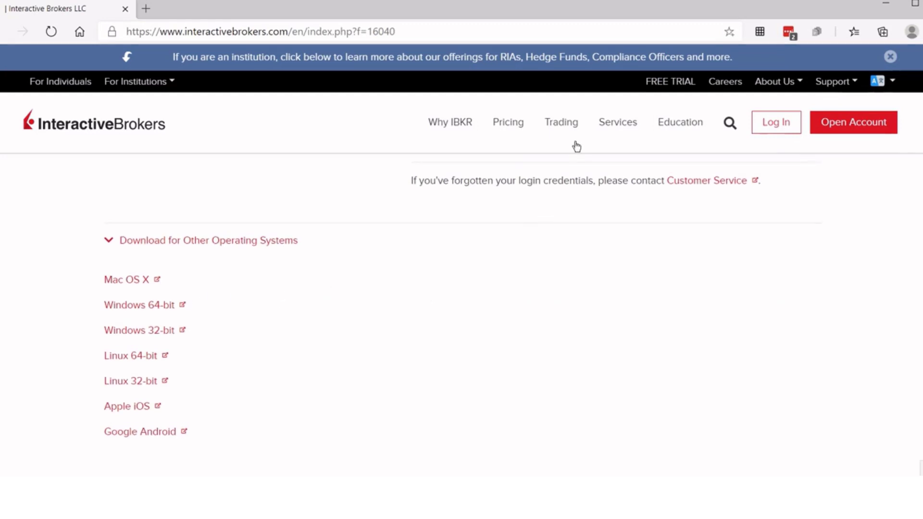
scroll(571, 130, "up", 5)
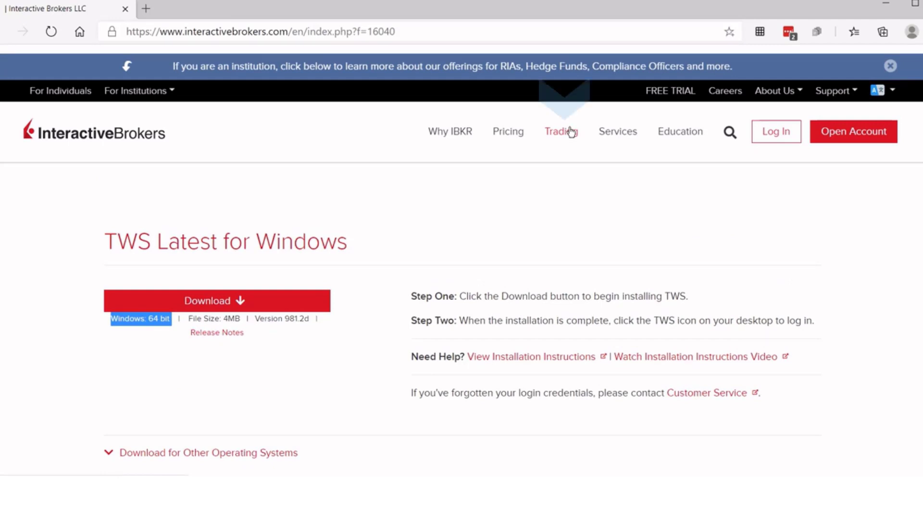
Step: Open Trading > APIs, choose Software: TWS API under Downloads & Resources, and accept the licence
left_click(571, 131)
left_click(495, 179)
scroll(402, 325, "down", 4)
scroll(402, 321, "down", 10)
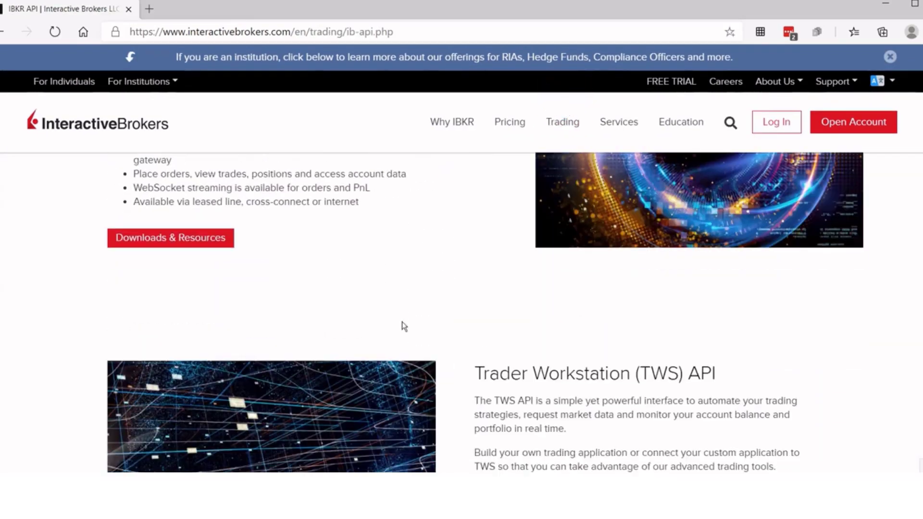
left_click(561, 293)
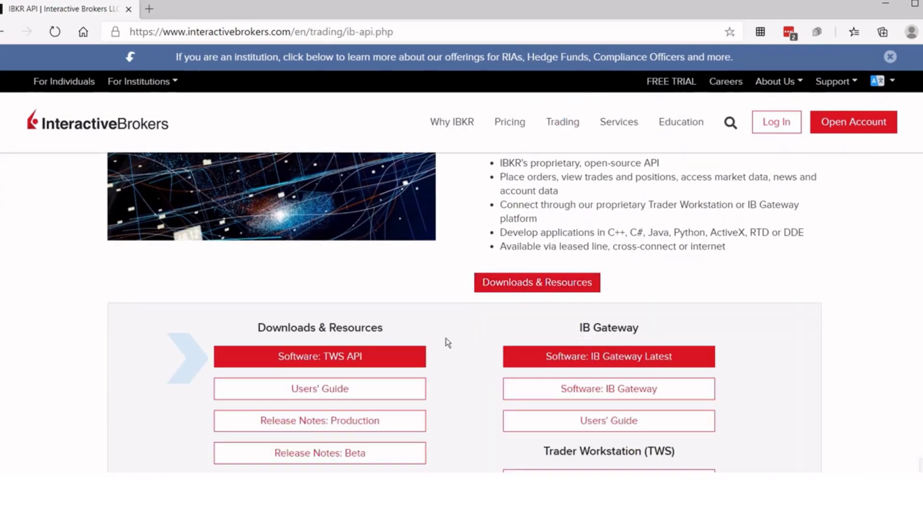
left_click(402, 357)
left_click(425, 406)
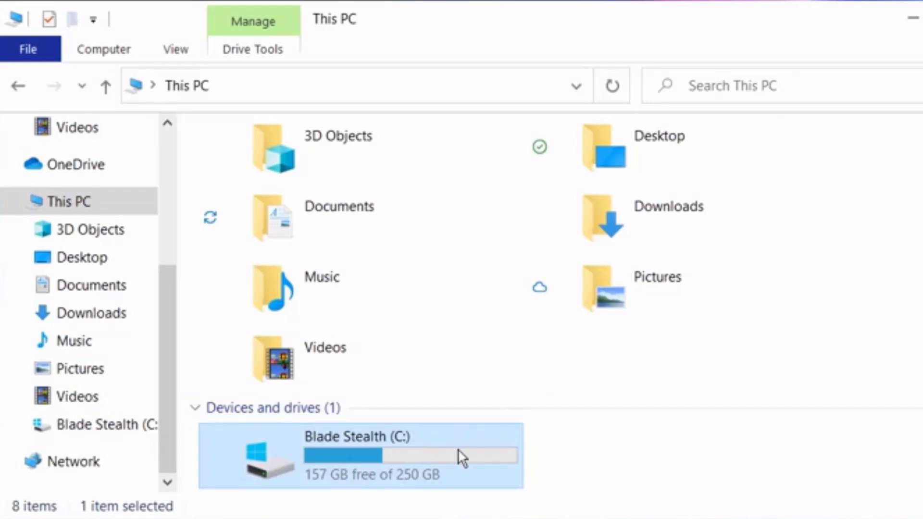
Step: Open C:\TWS API, inspect samples, source and tests, view source's clients, then return
double_click(458, 449)
left_click(308, 395)
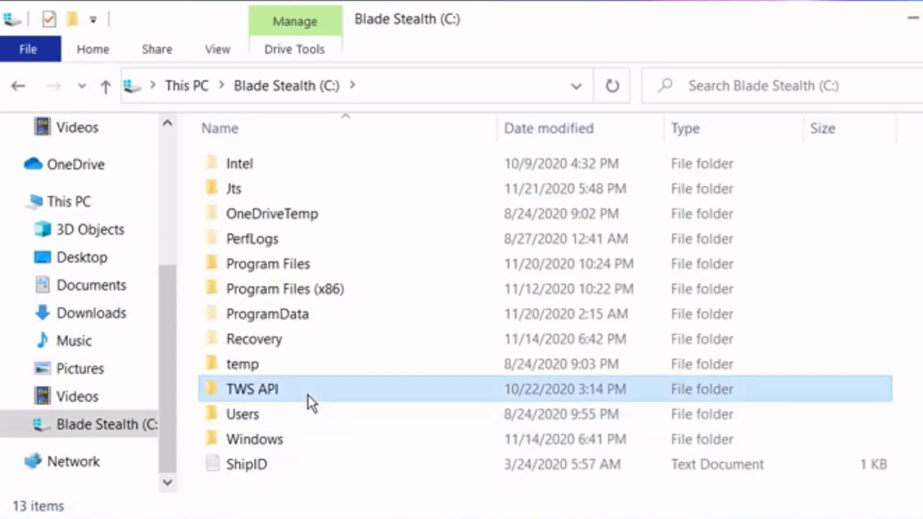
double_click(308, 397)
left_click(251, 170)
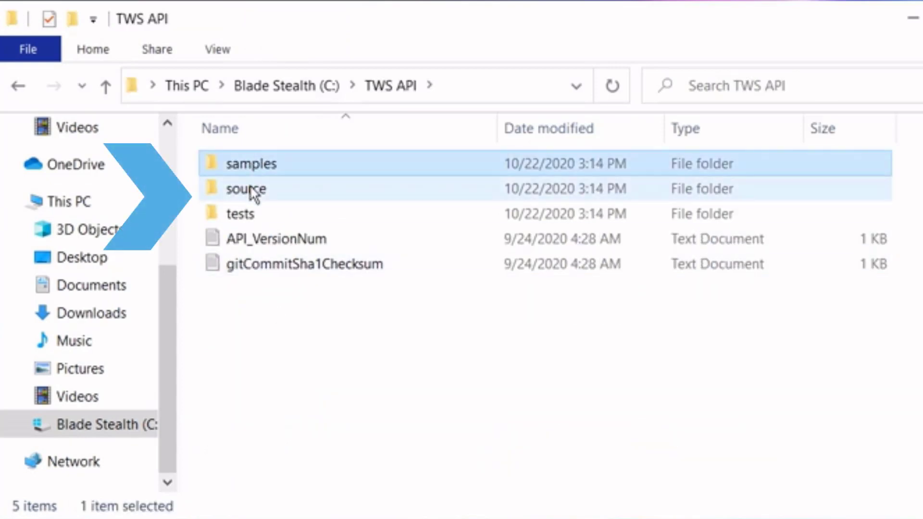
left_click(250, 188)
left_click(251, 212)
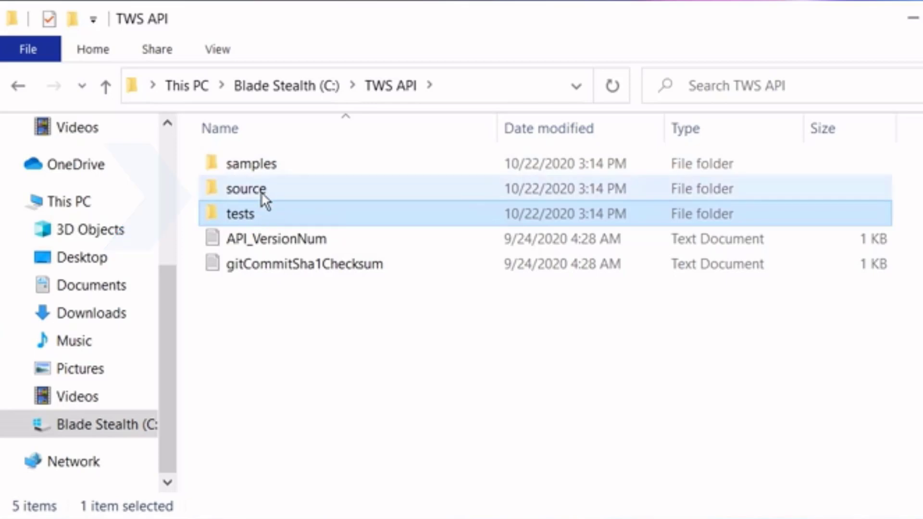
double_click(261, 192)
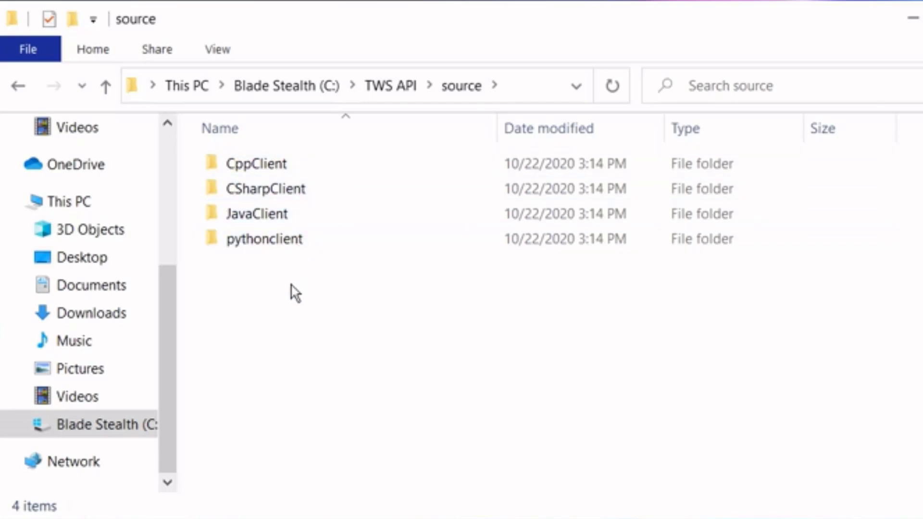
key("alt+Up")
left_click(285, 165)
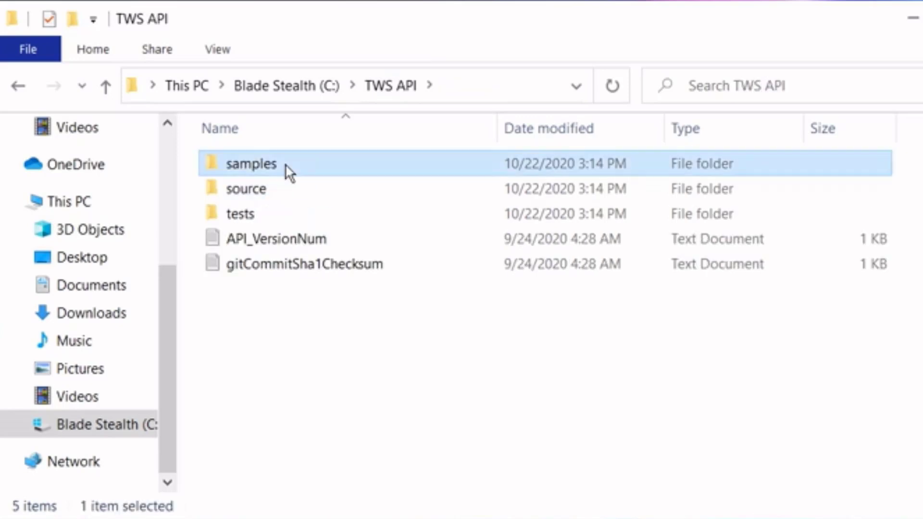
double_click(285, 163)
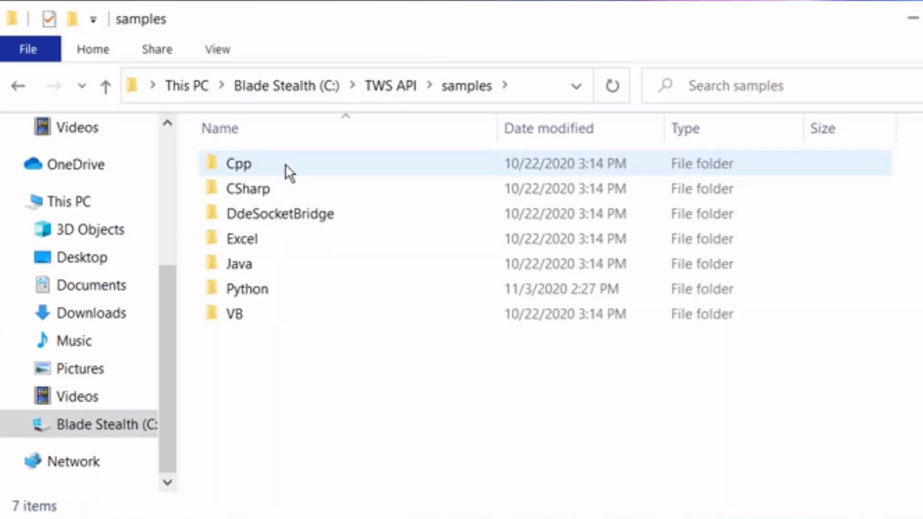
double_click(275, 236)
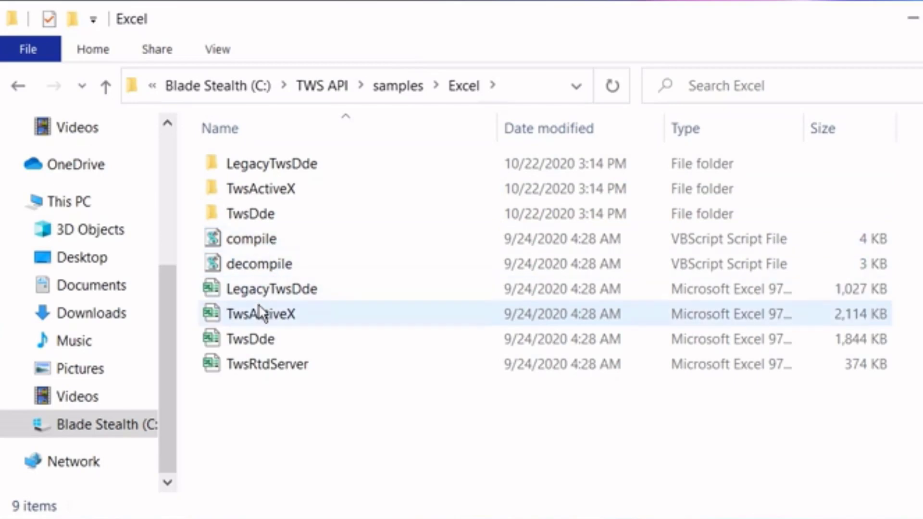
left_click(267, 291)
left_click(264, 318)
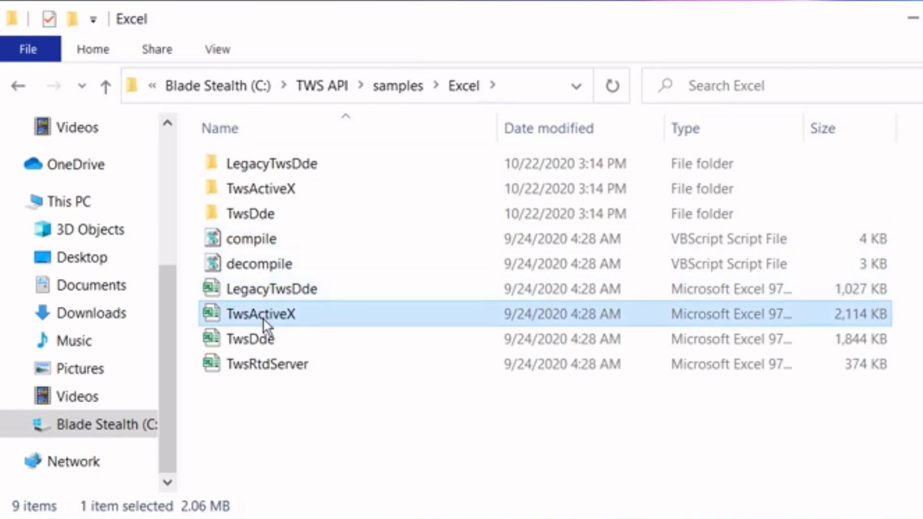
left_click(262, 366)
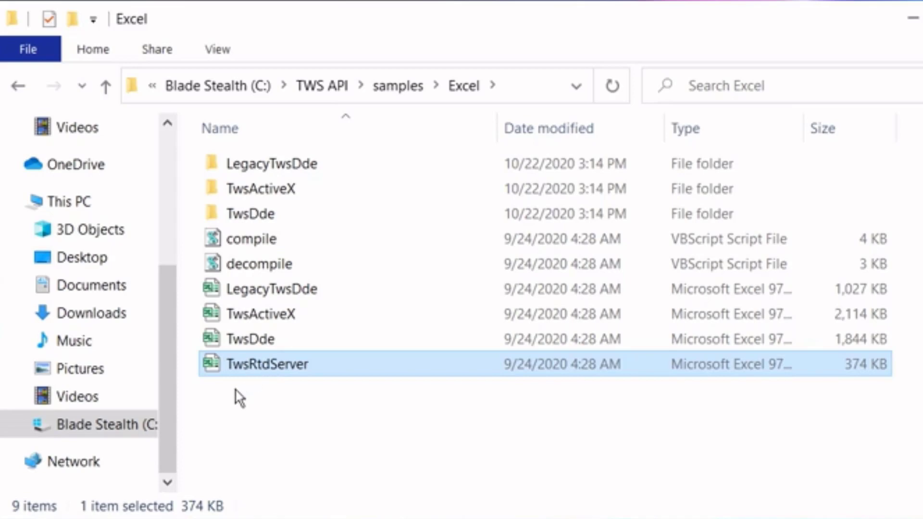
left_click(412, 87)
double_click(290, 210)
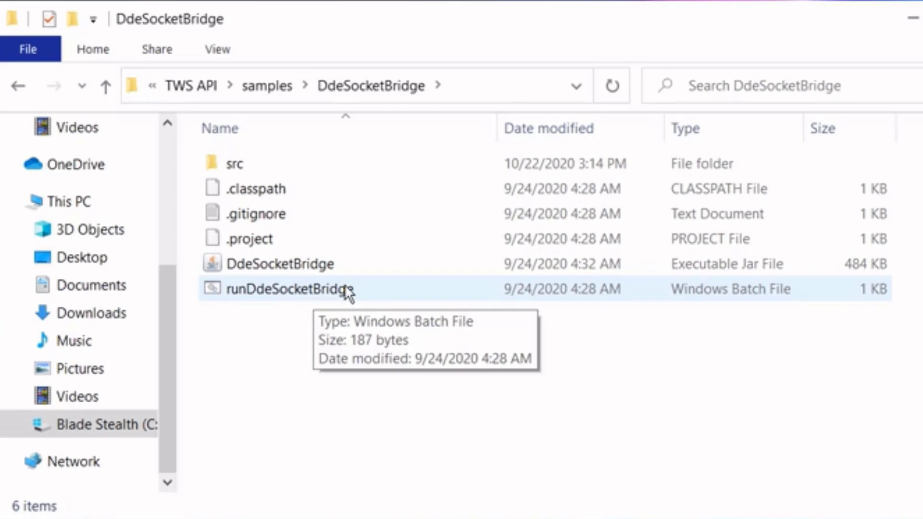
Step: Browse to tests > TWSLibTestProject > bin > Release, select TWSLib.dll, and minimize Explorer
left_click(188, 85)
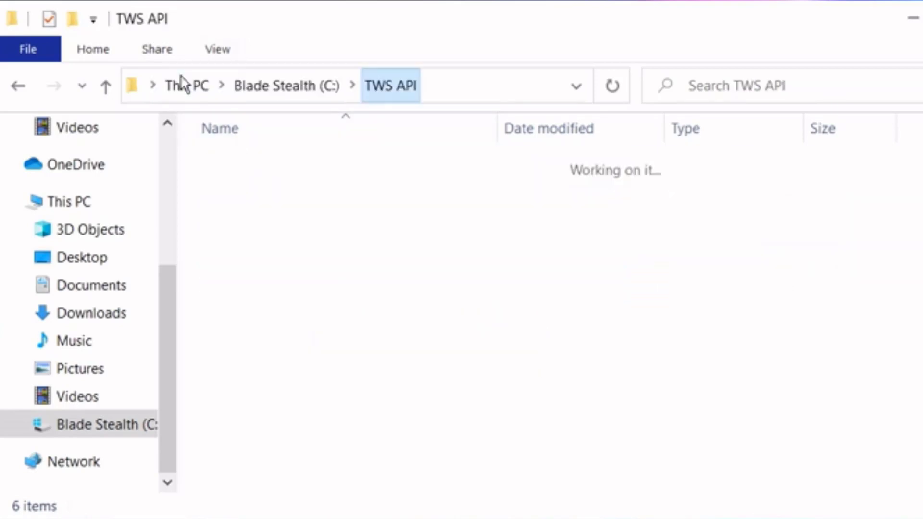
double_click(236, 209)
double_click(267, 171)
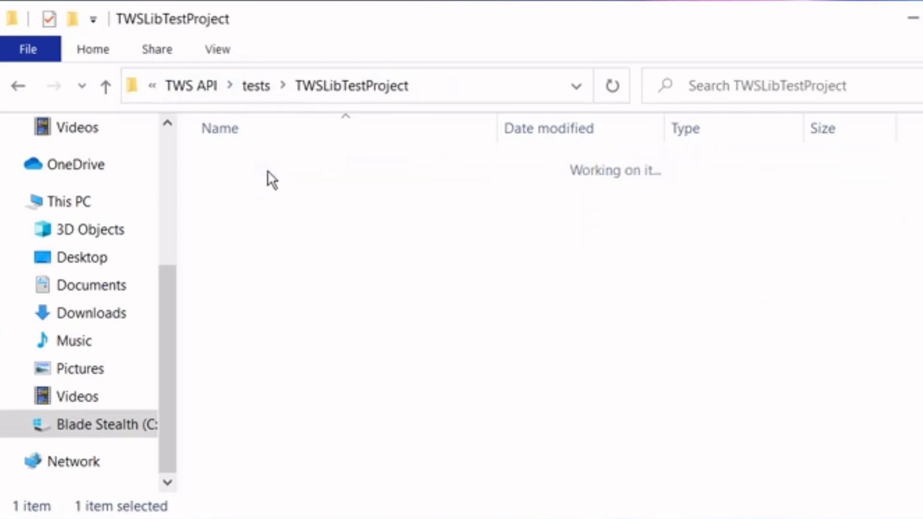
double_click(235, 164)
double_click(262, 168)
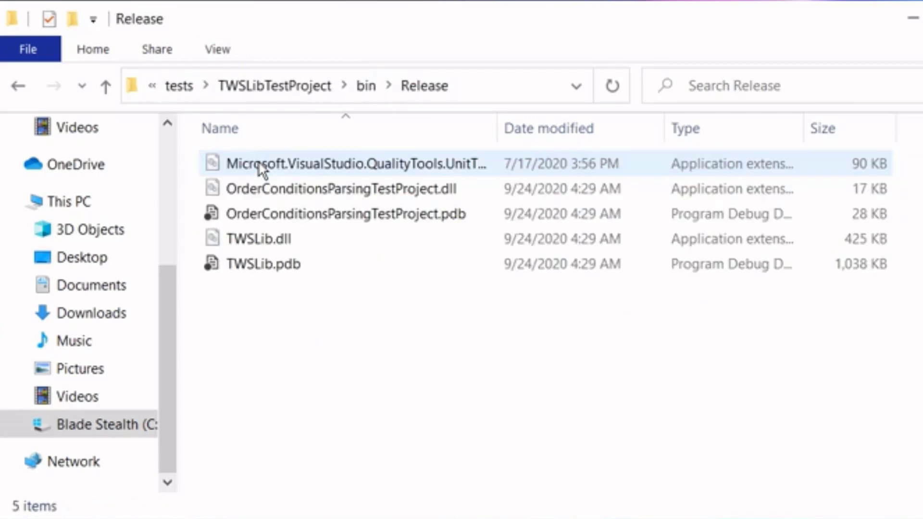
left_click(273, 238)
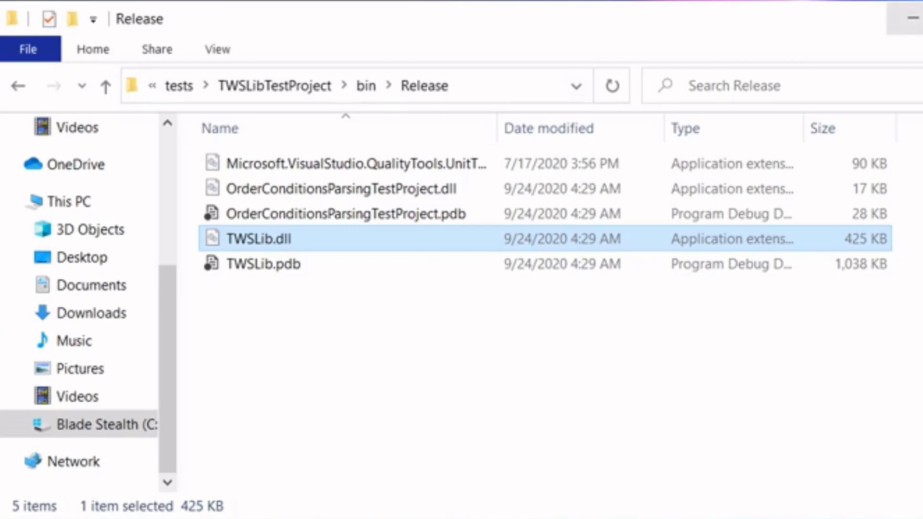
left_click(908, 18)
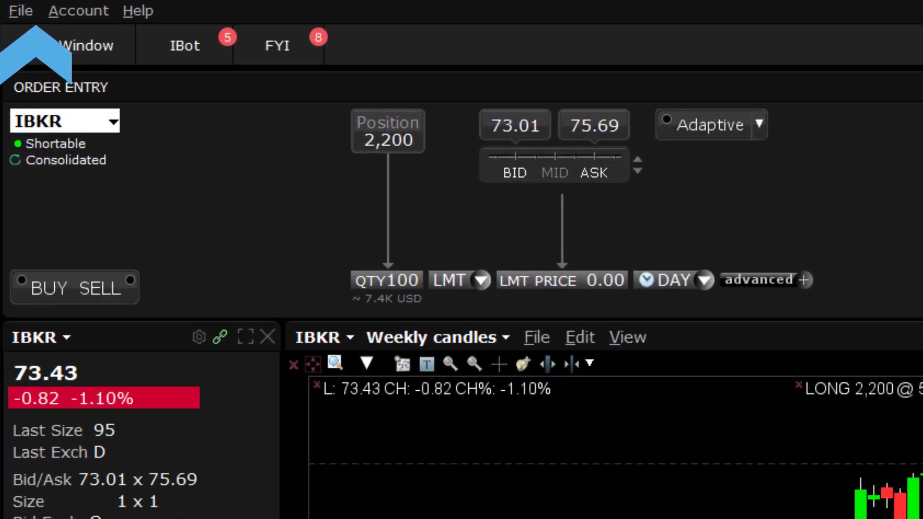
Step: Show Global Configuration's API Settings, with ActiveX and Socket Clients enabled on port 7496
left_click(22, 11)
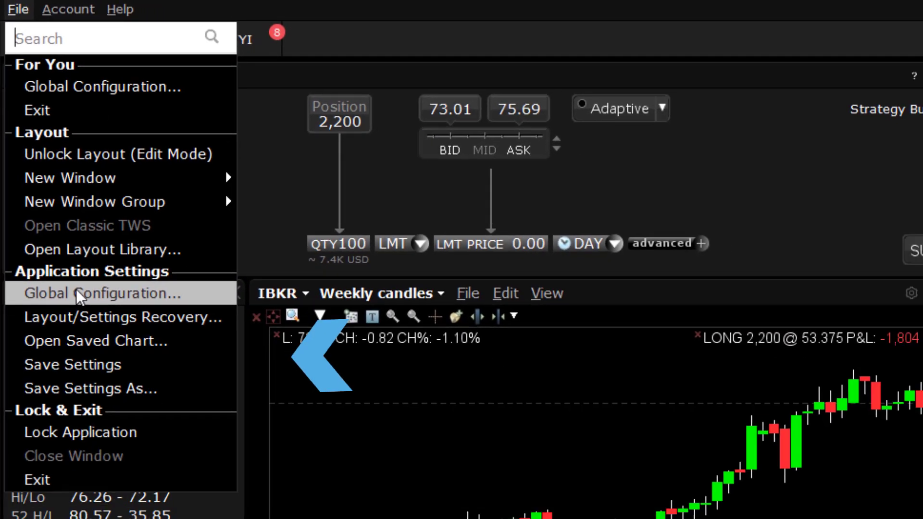
left_click(96, 360)
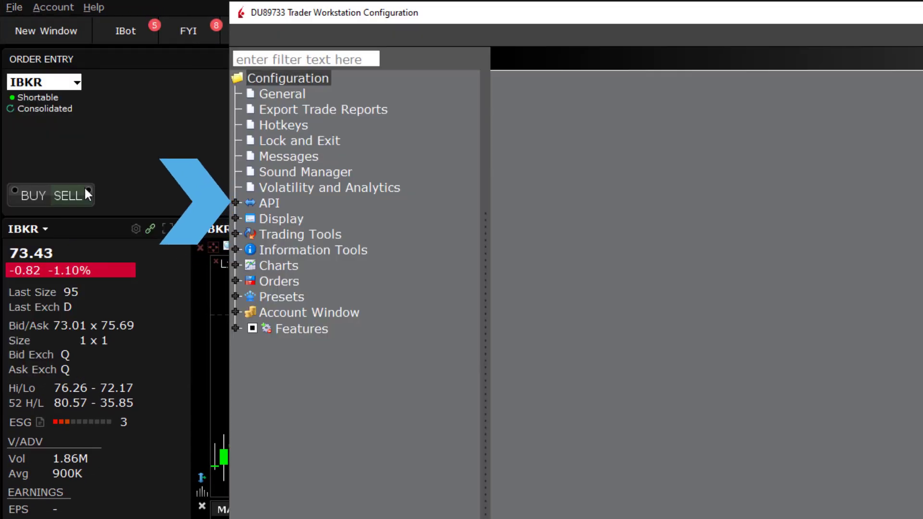
left_click(235, 202)
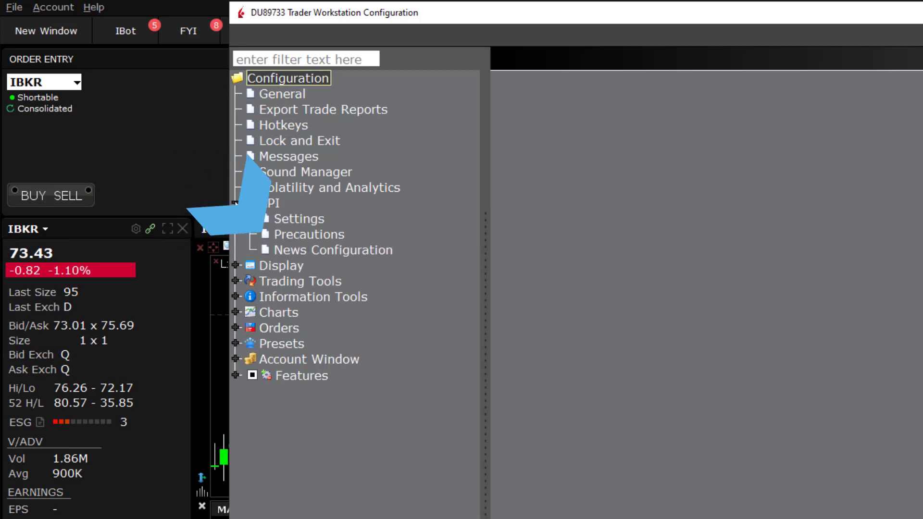
left_click(285, 217)
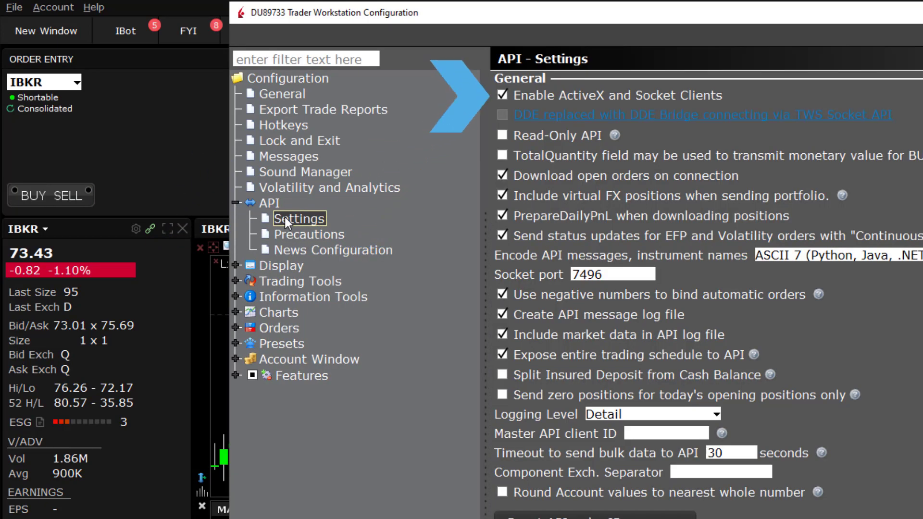